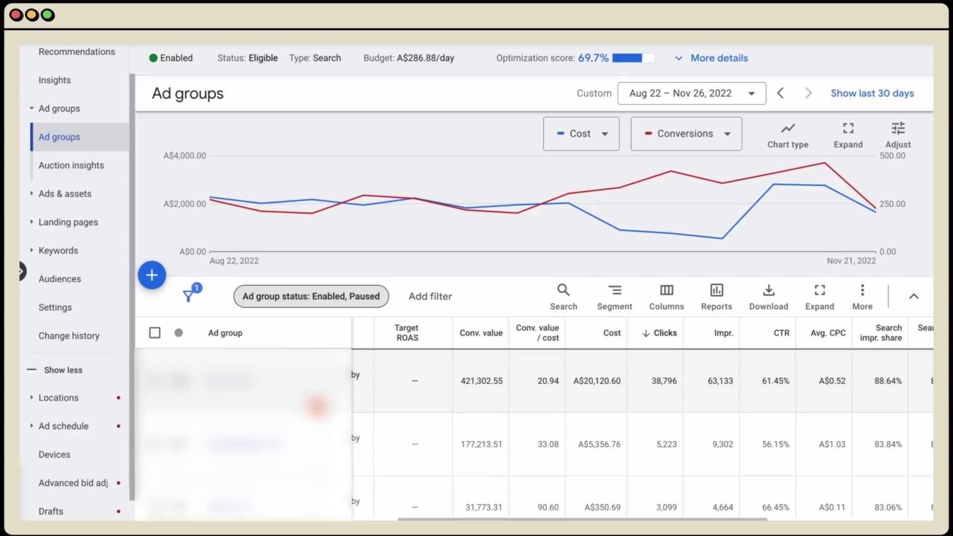
mouse_move(472, 210)
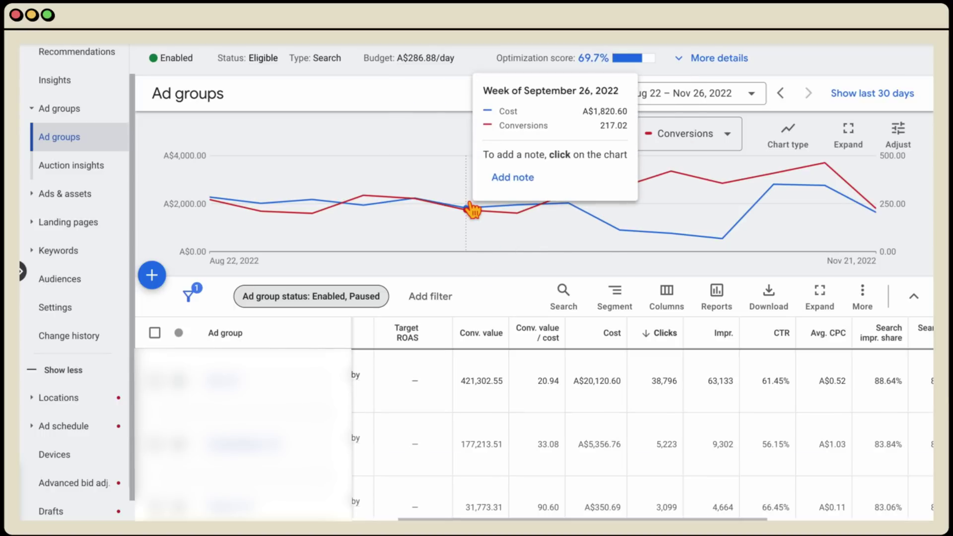
mouse_move(526, 223)
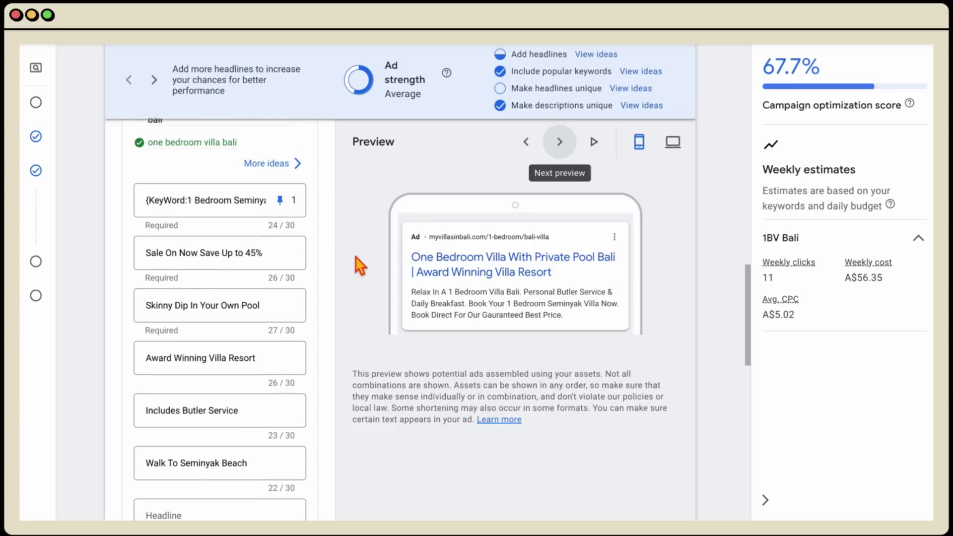
- Go back through the mobile preview combinations of the 1-bedroom villa search ad to examine its headlines
scroll(361, 266, "up", 1)
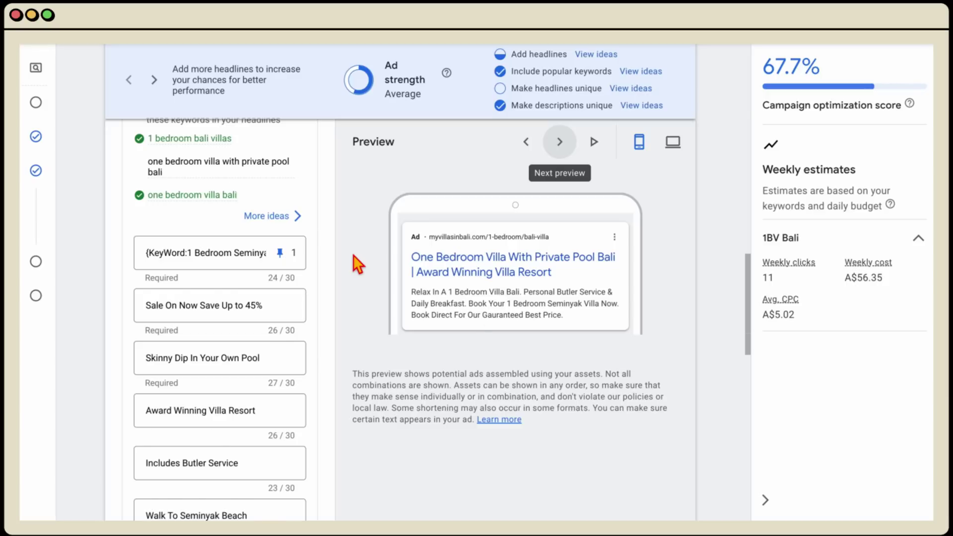
scroll(358, 265, "up", 6)
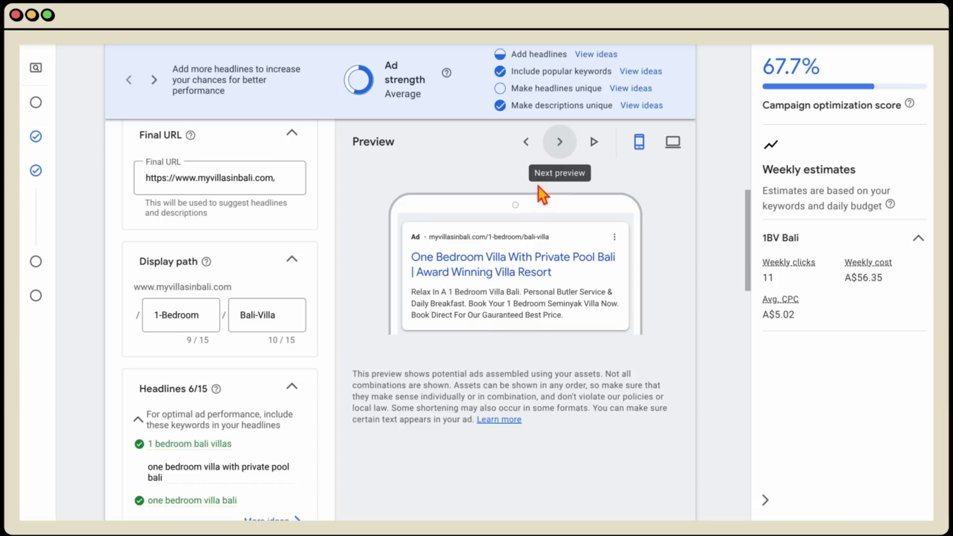
left_click(525, 145)
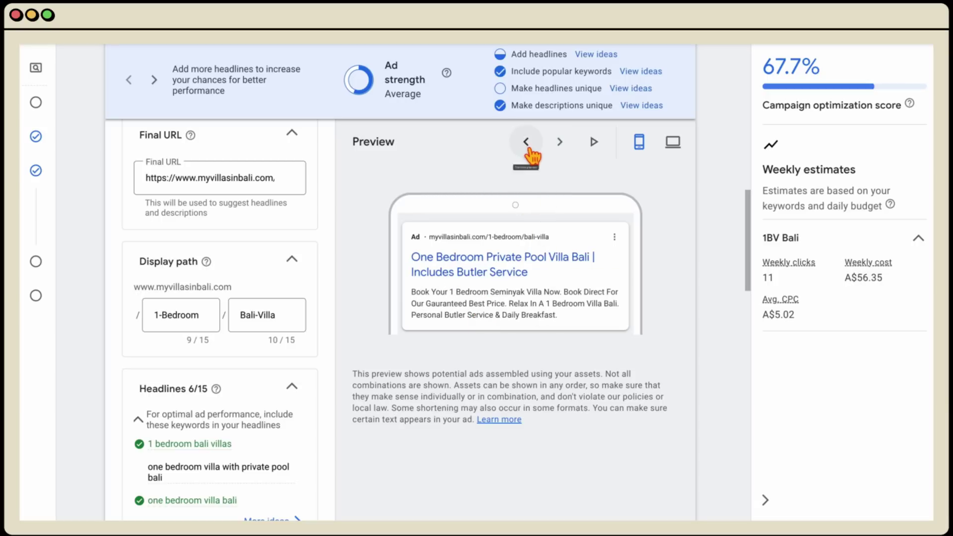
left_click(525, 144)
left_click(526, 144)
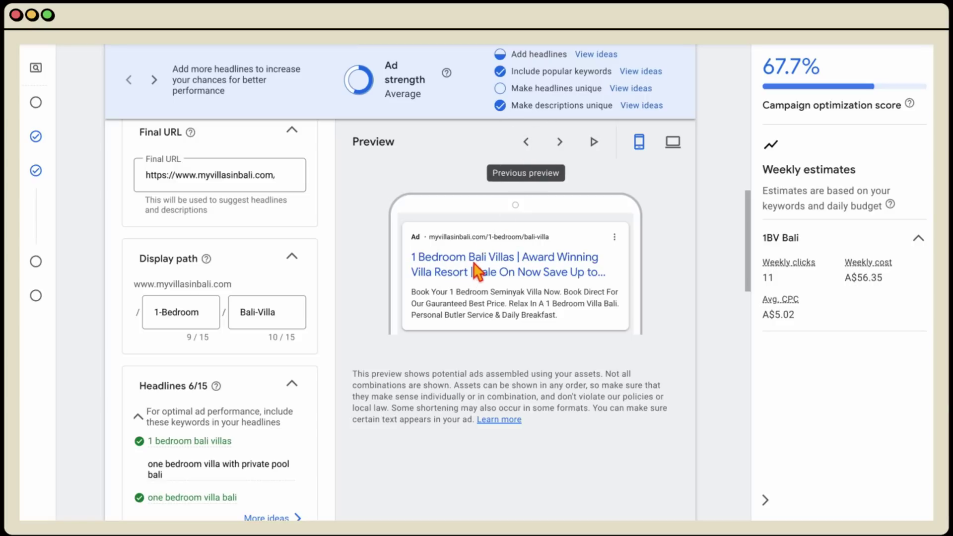
left_click(526, 142)
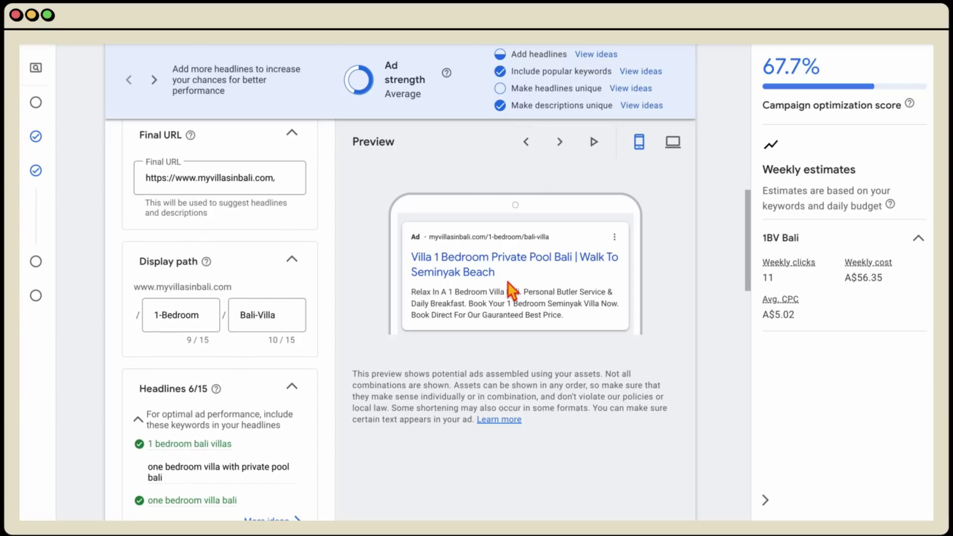
left_click(525, 142)
- Replace the pinned first headline with a keyword insertion in sentence case ({Keyword:…}), with default text beginning "1 Bedroom Seminya"
scroll(296, 371, "down", 1)
scroll(296, 371, "down", 5)
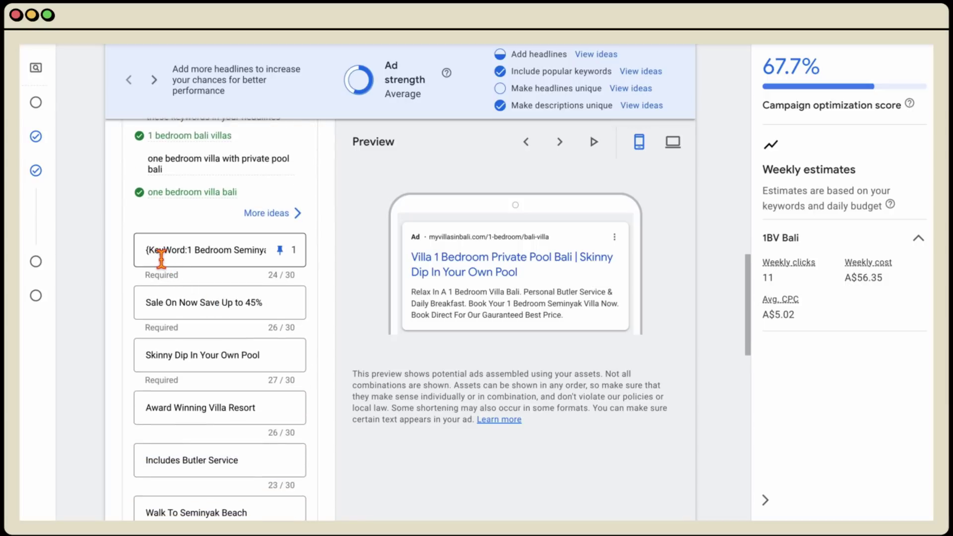
left_click(193, 251)
key("ctrl+a")
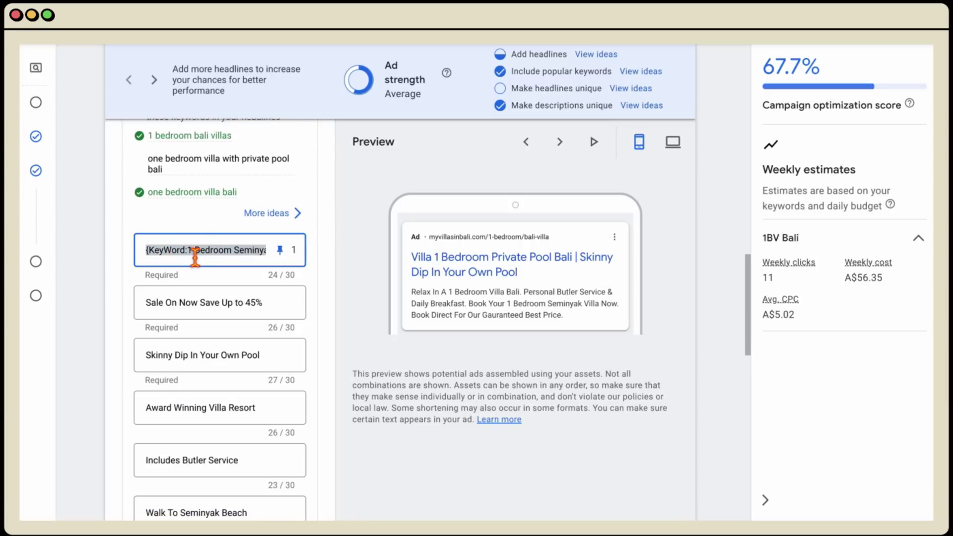
key("BackSpace")
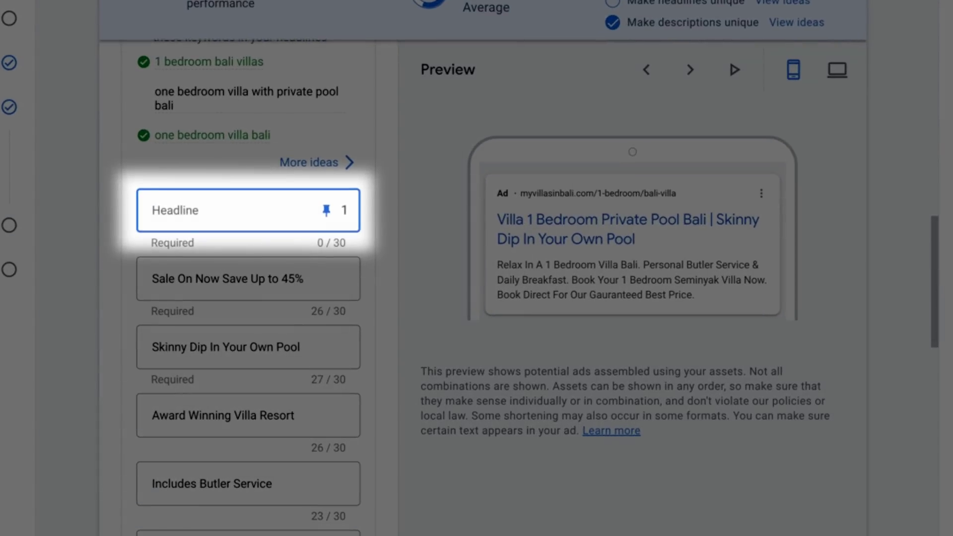
type("{")
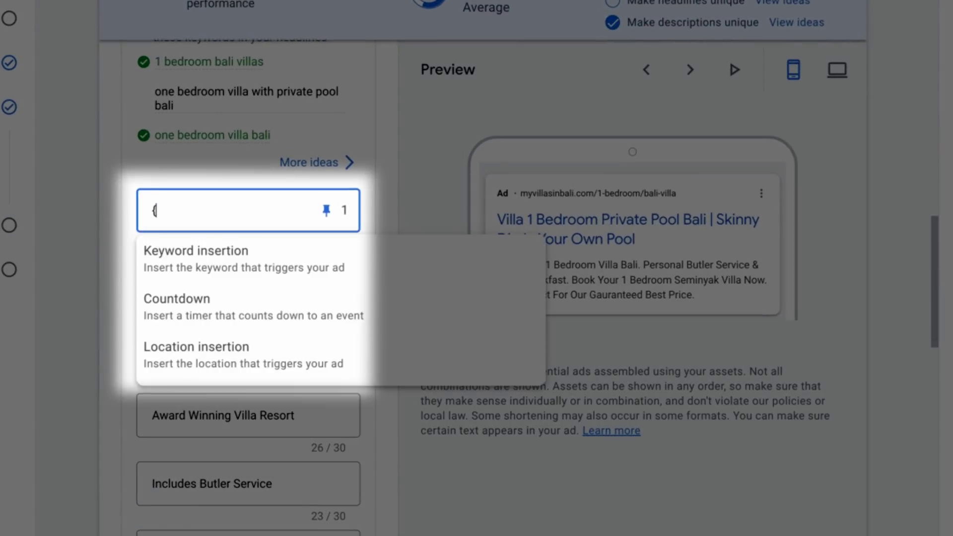
left_click(231, 268)
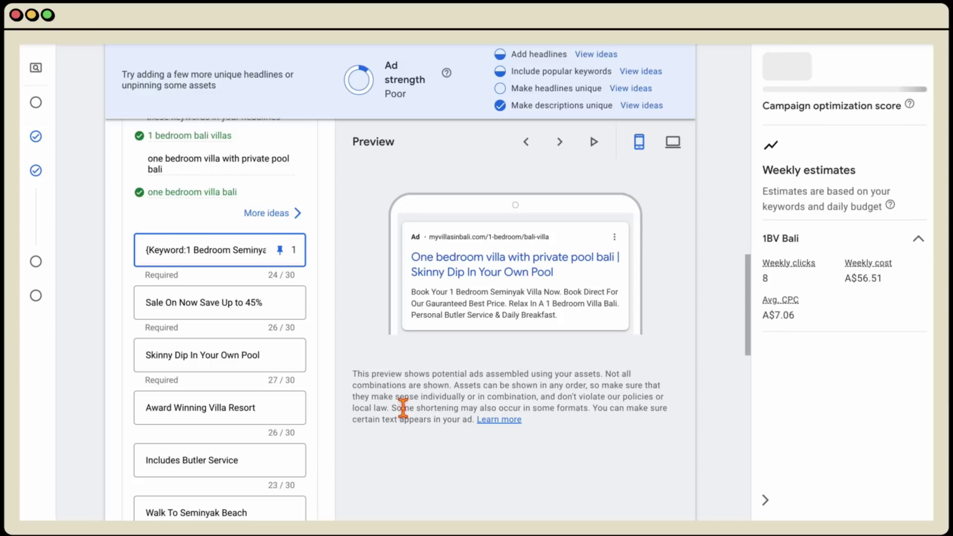
- Cycle forward and back through the ad previews to examine how keywords appear in the new pinned headline
scroll(255, 351, "up", 1)
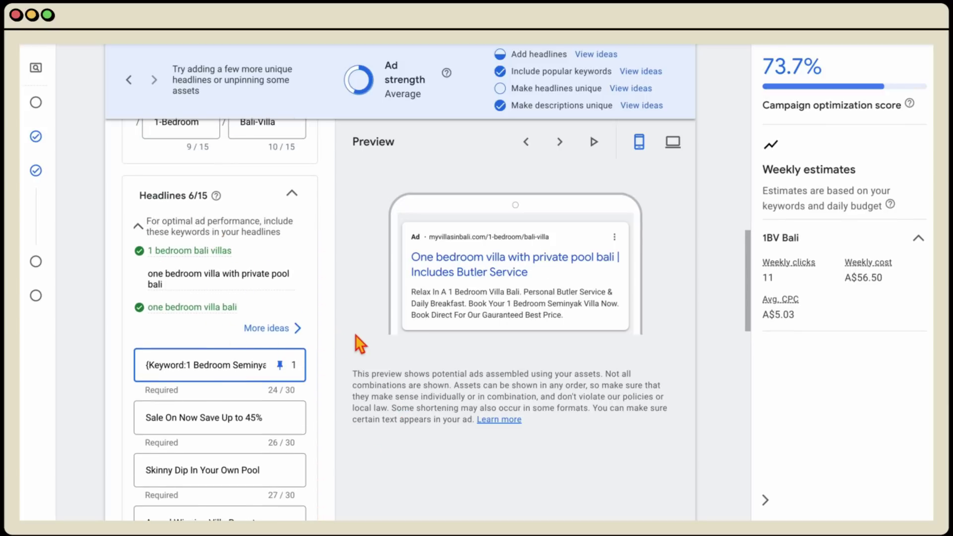
left_click(566, 157)
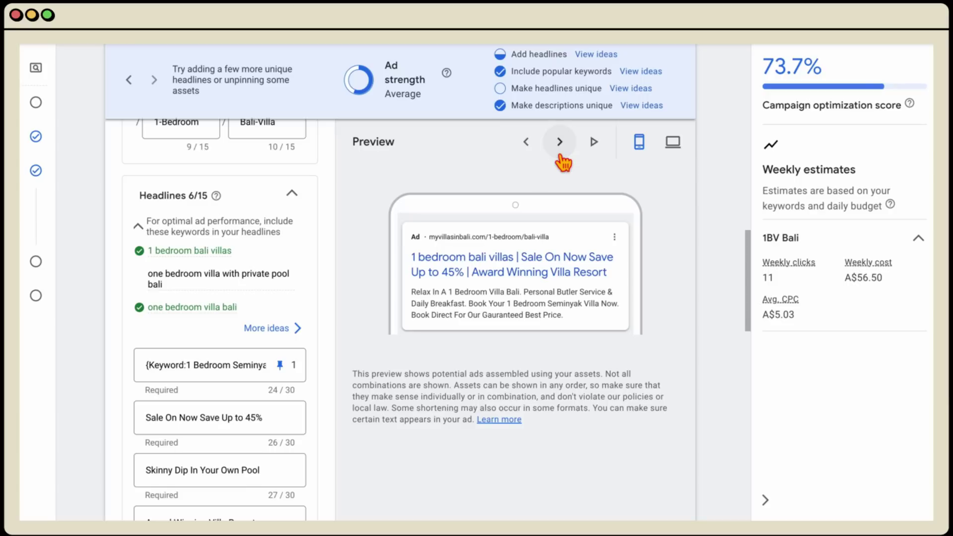
left_click(560, 146)
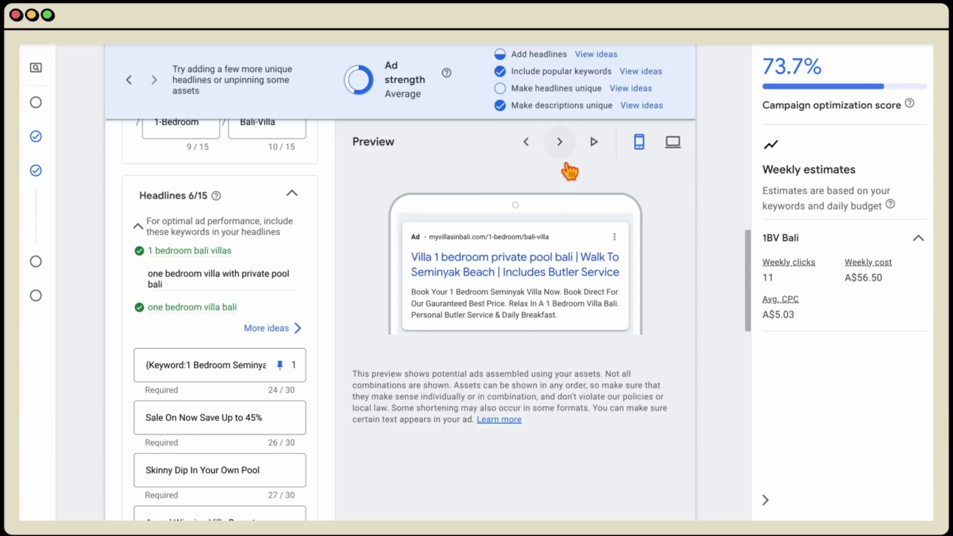
left_click(529, 148)
left_click(529, 148)
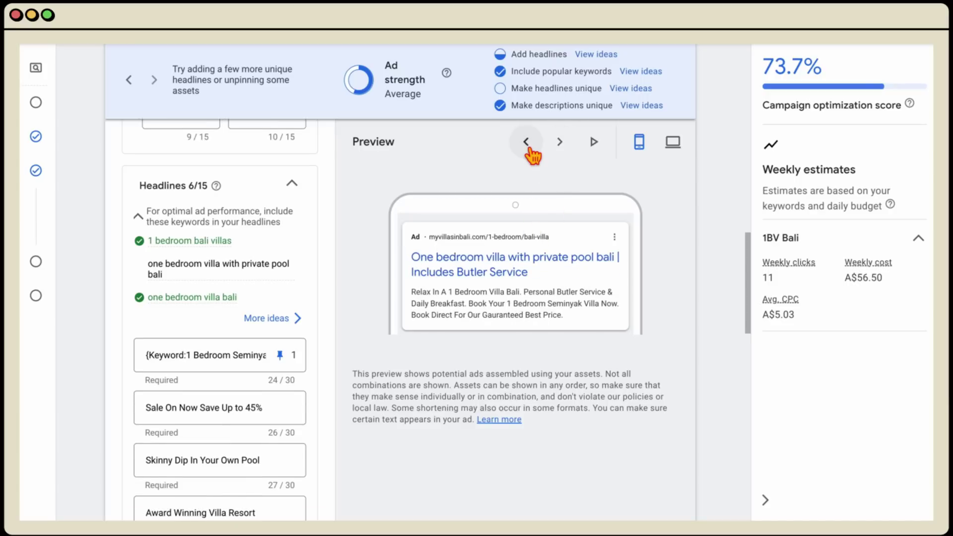
left_click(527, 144)
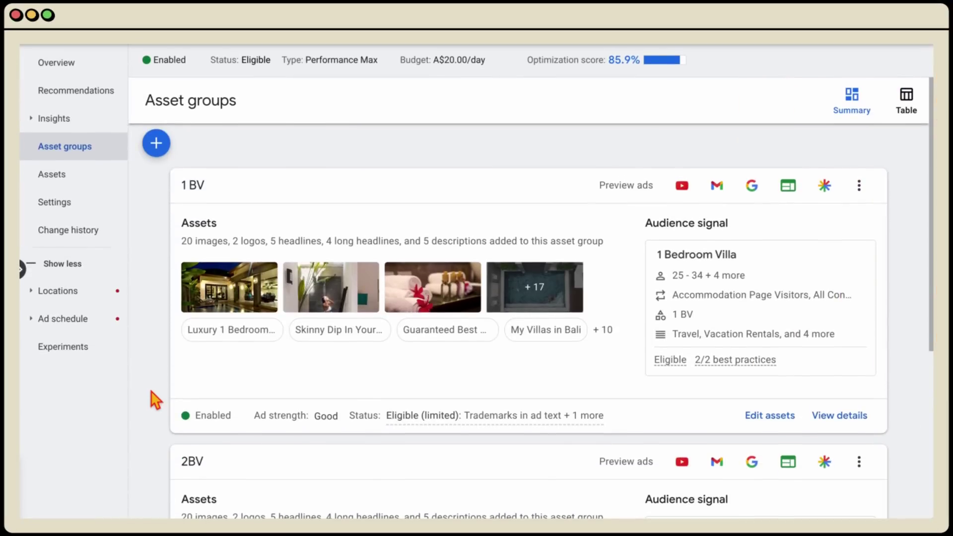
- Compare the assets and audience signals of the 1 BV and 2BV asset groups in the Performance Max campaign
mouse_move(27, 282)
scroll(296, 362, "down", 2)
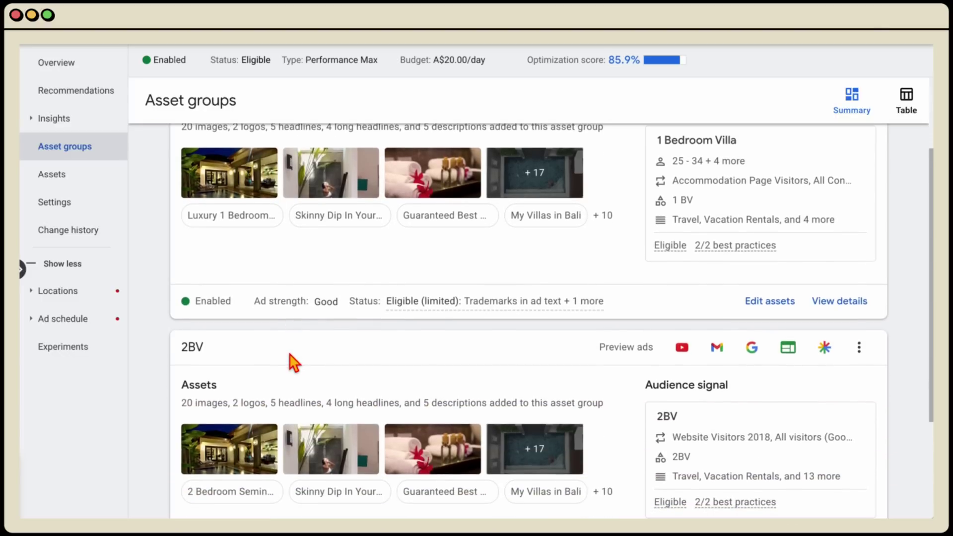
scroll(296, 363, "up", 2)
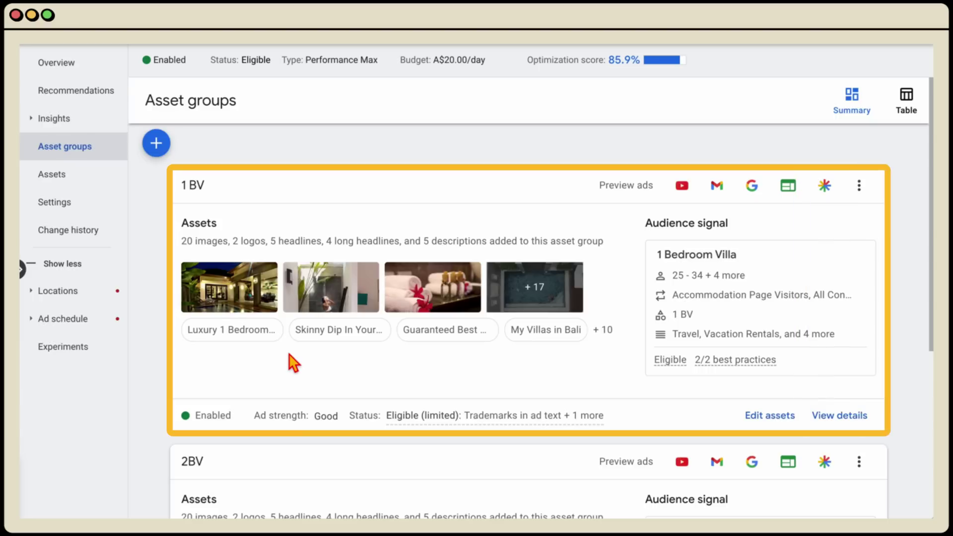
scroll(294, 362, "down", 5)
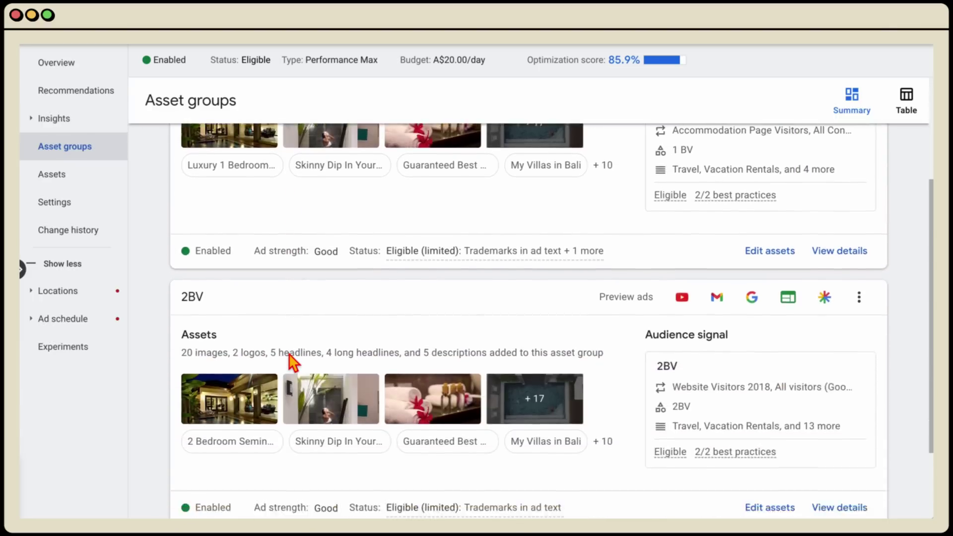
scroll(293, 362, "up", 3)
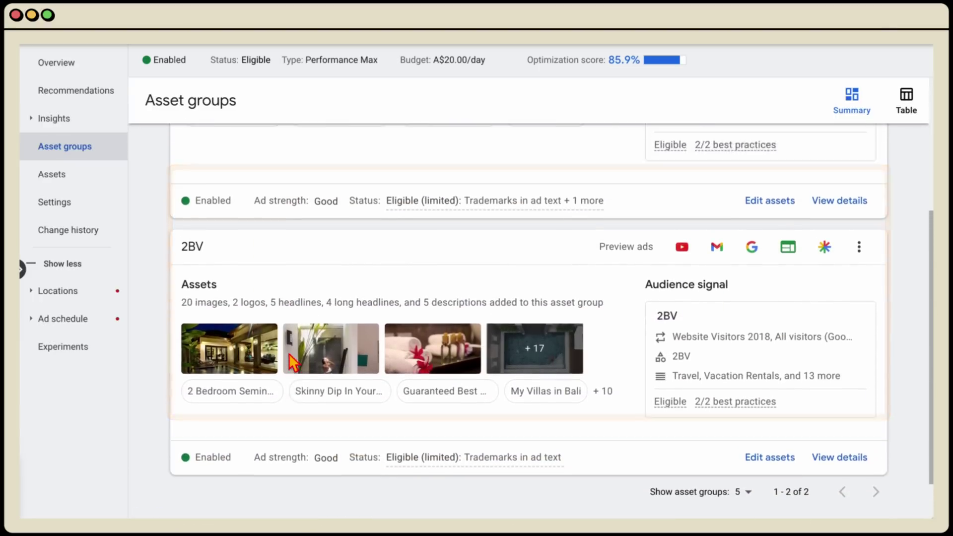
scroll(294, 363, "up", 1)
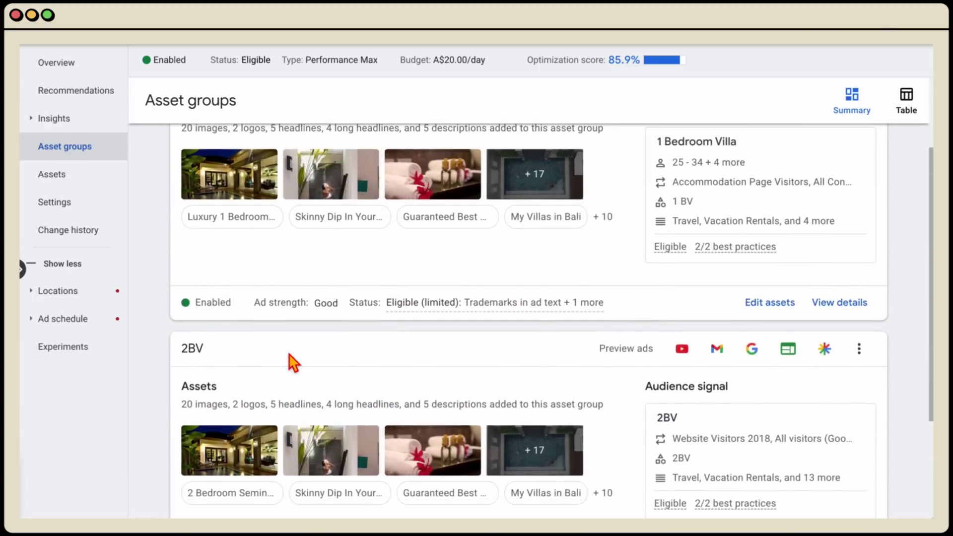
scroll(295, 363, "up", 4)
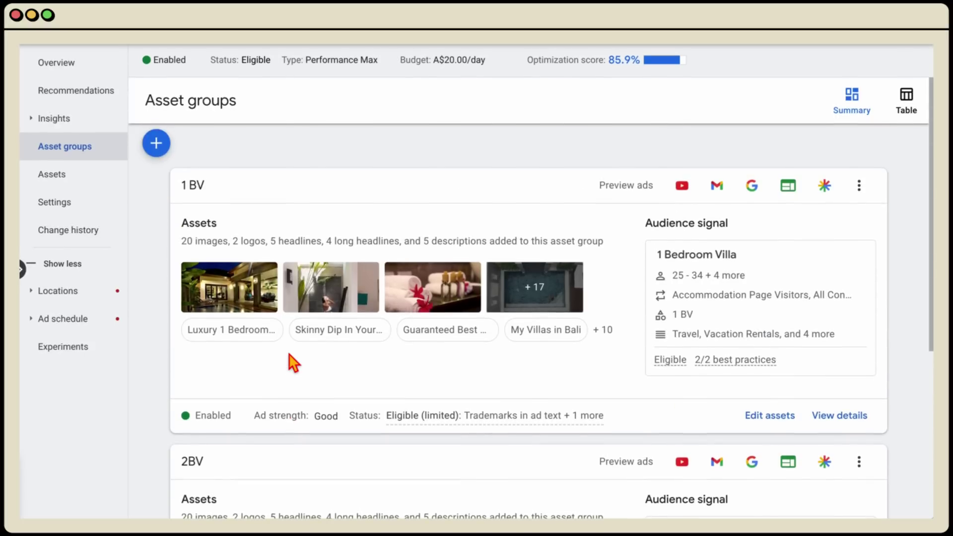
scroll(294, 363, "down", 1)
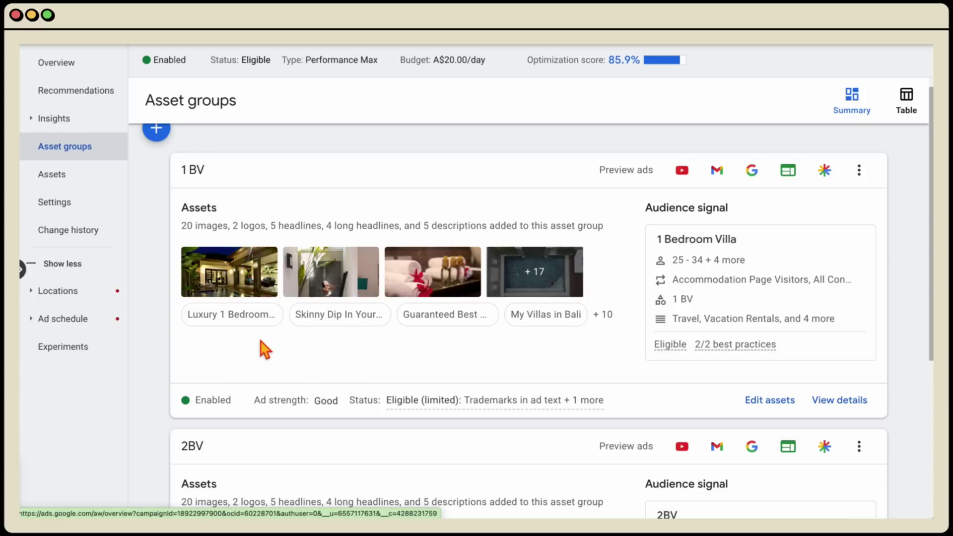
scroll(261, 341, "up", 1)
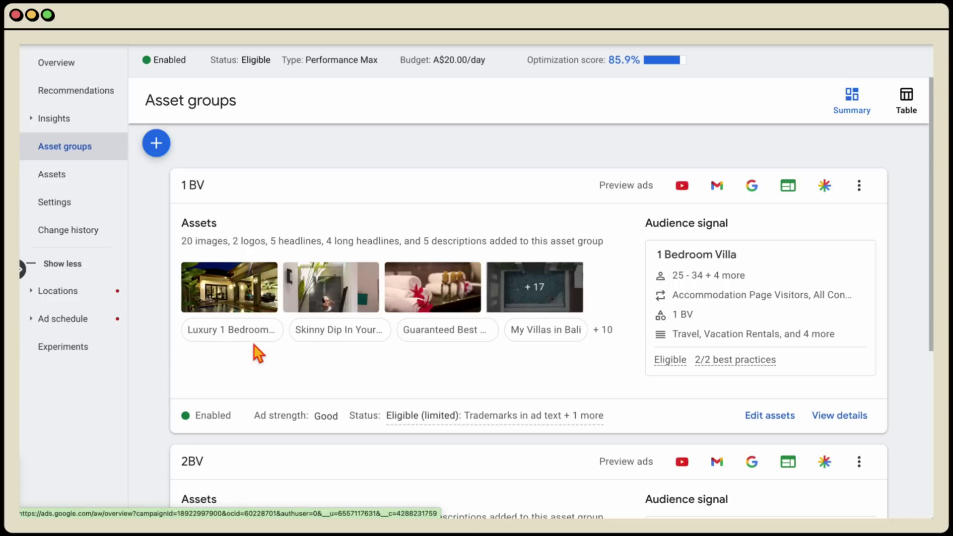
scroll(258, 353, "down", 4)
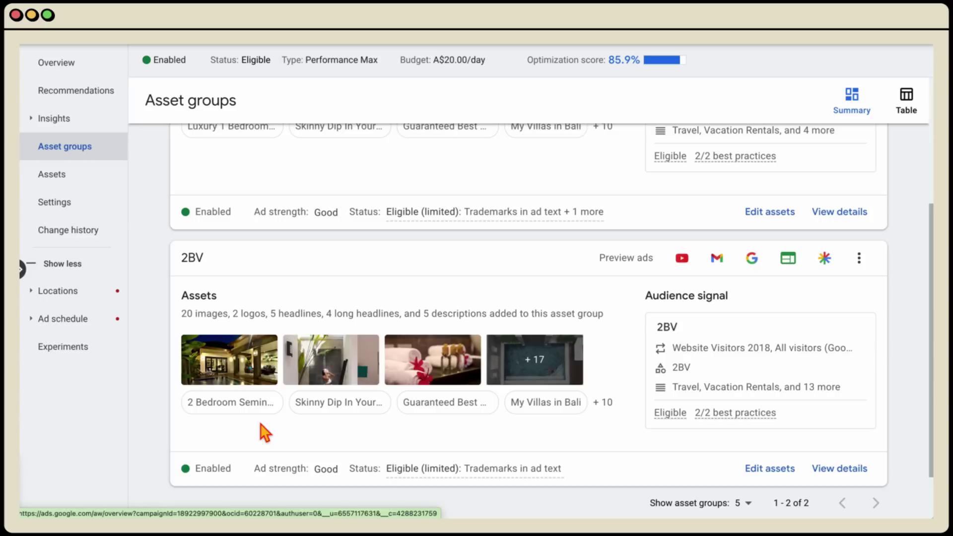
scroll(389, 325, "up", 3)
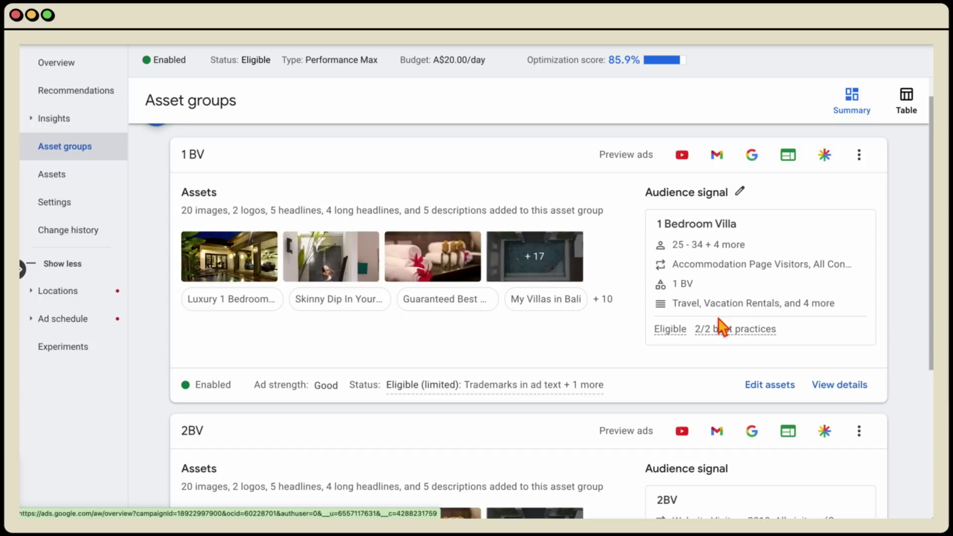
- Open the 1 BV audience signal for editing, highlight the note on Performance Max going beyond the selections, and leave without saving
left_click(744, 196)
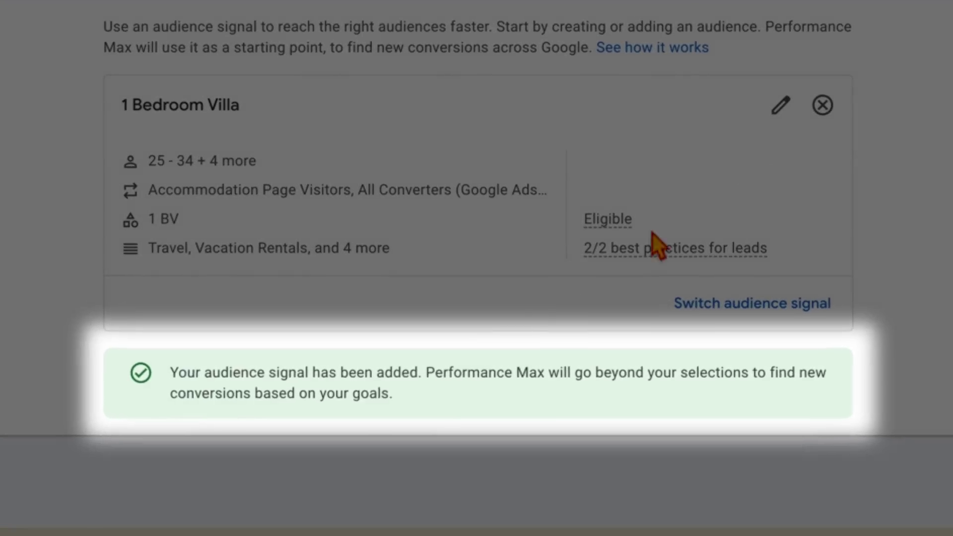
left_click_drag(460, 414, 475, 422)
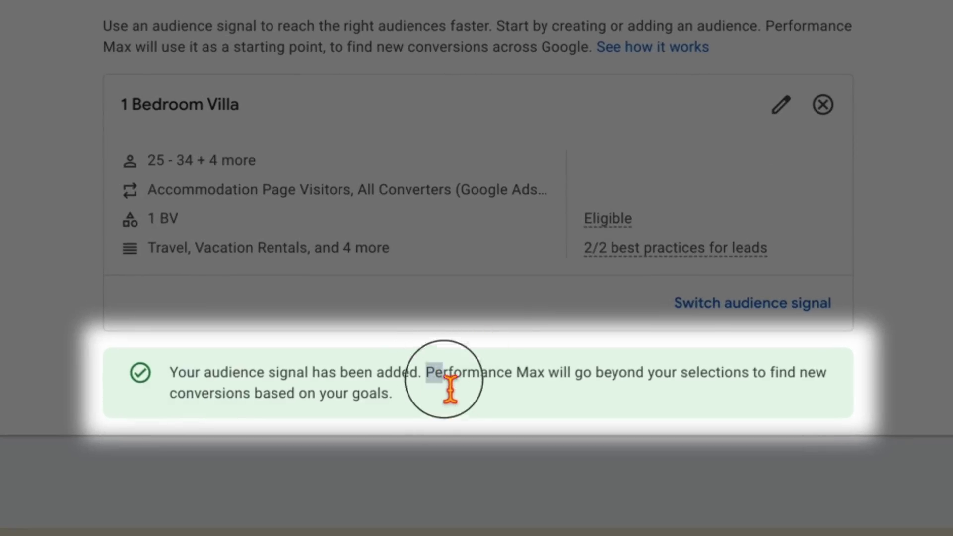
left_click_drag(450, 389, 517, 409)
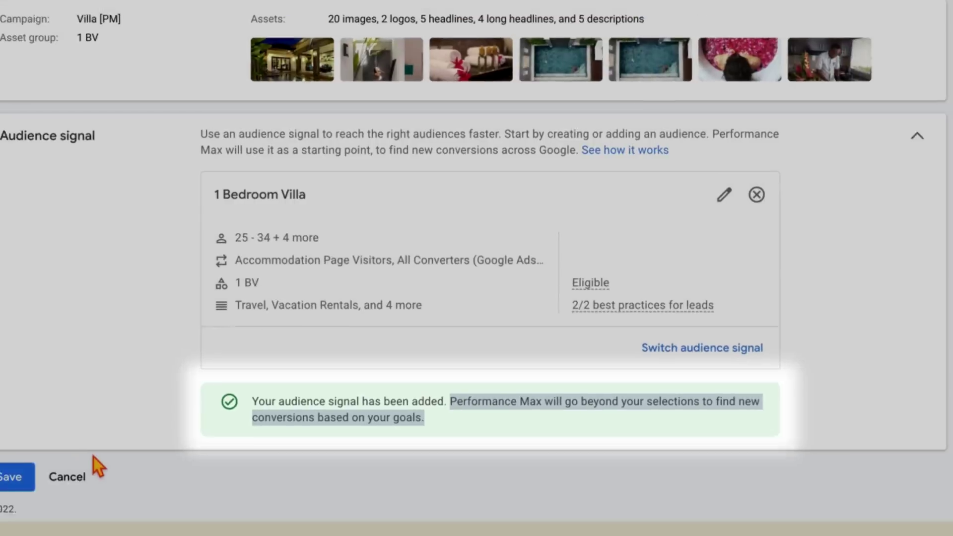
left_click(139, 484)
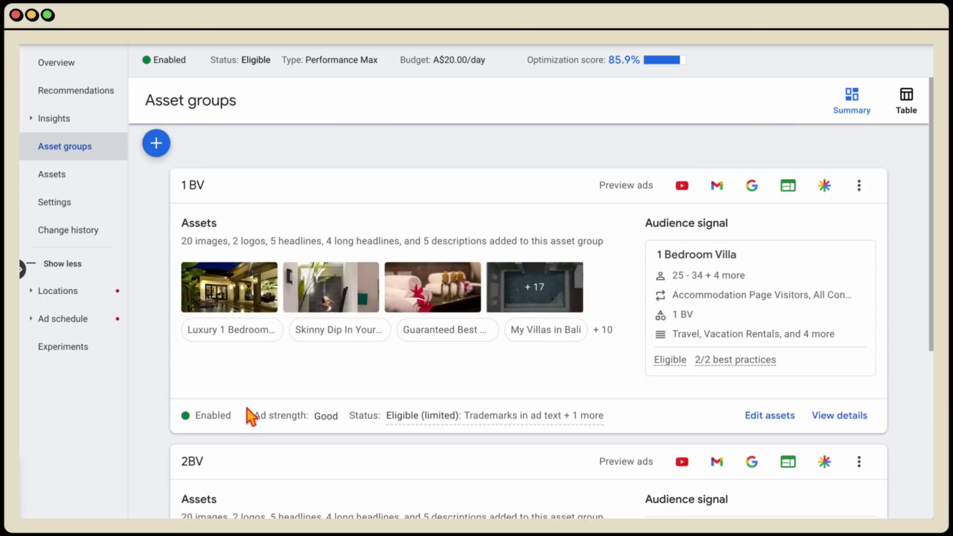
- Review both asset groups, reopen the 1 BV audience signal to reread the note on finding new conversions, and cancel the edit
scroll(251, 416, "down", 3)
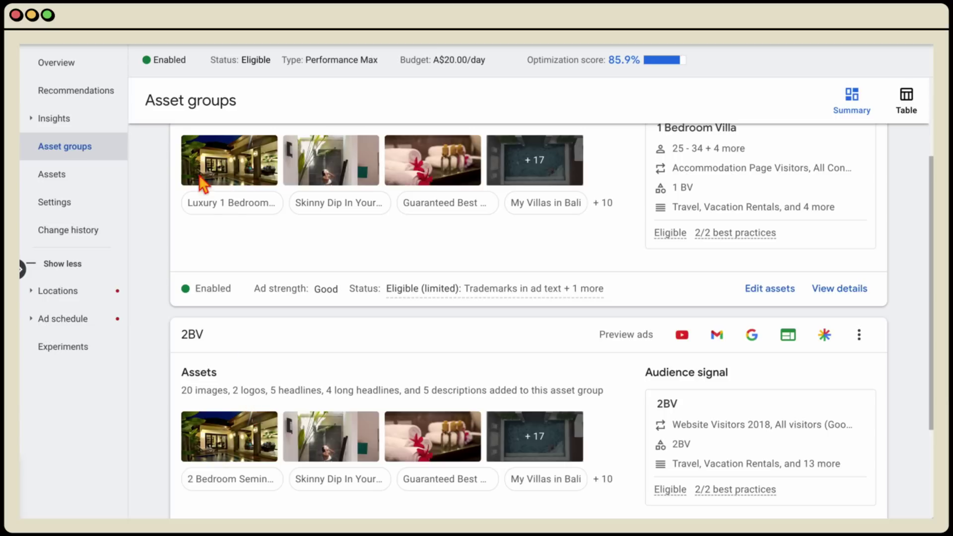
scroll(227, 218, "up", 1)
scroll(227, 221, "up", 2)
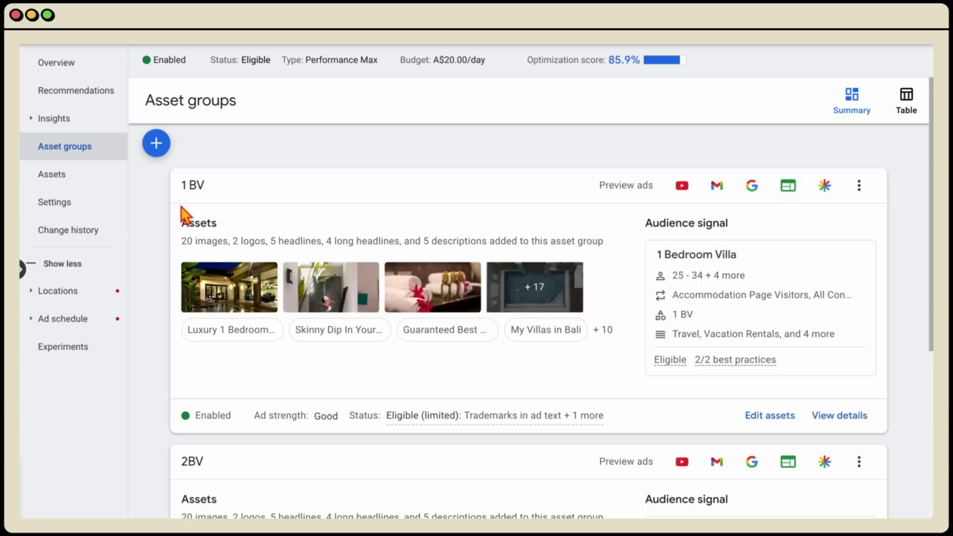
mouse_move(701, 294)
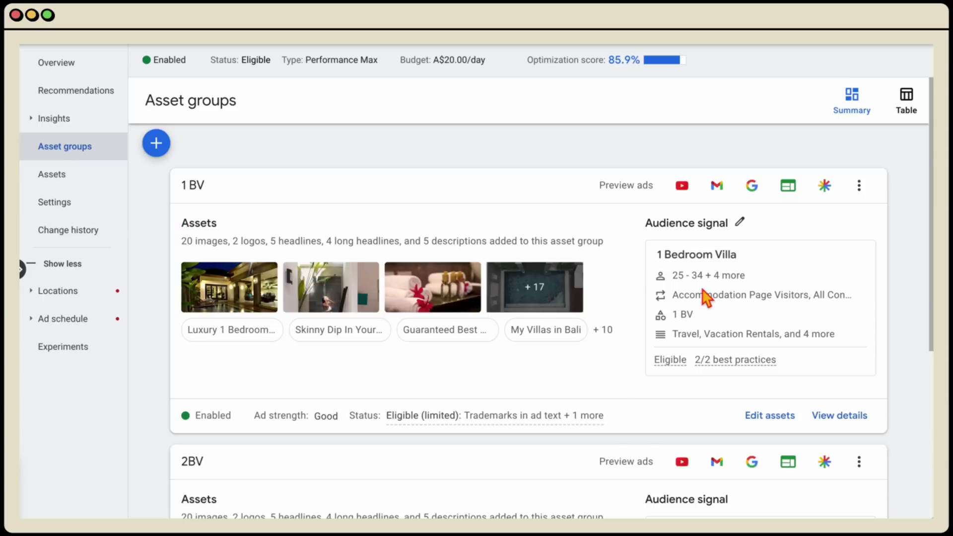
left_click(741, 224)
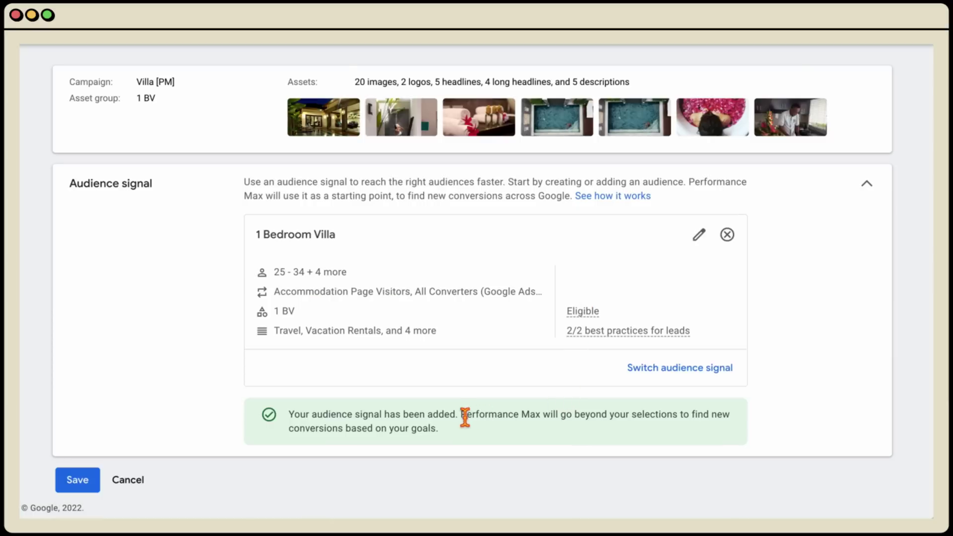
left_click(478, 428)
left_click_drag(477, 427, 557, 462)
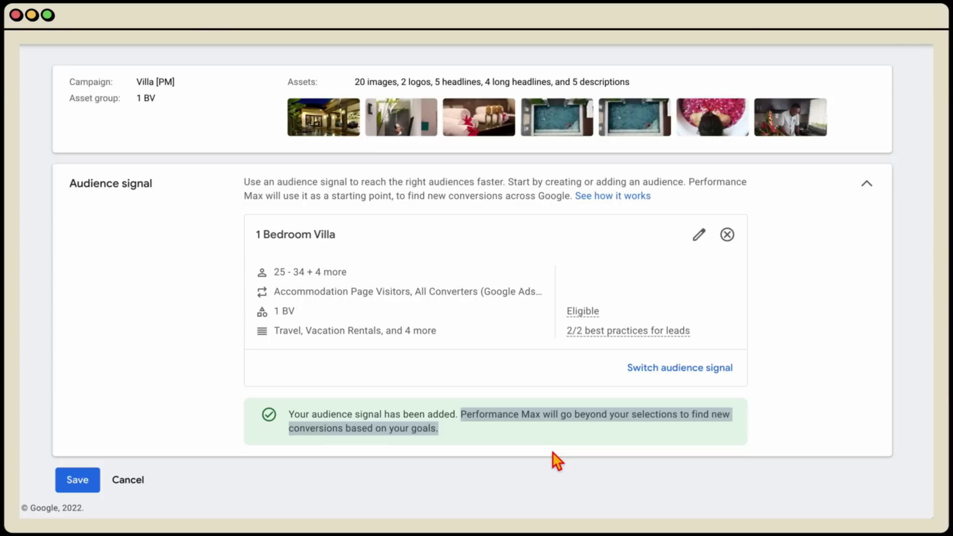
left_click(130, 481)
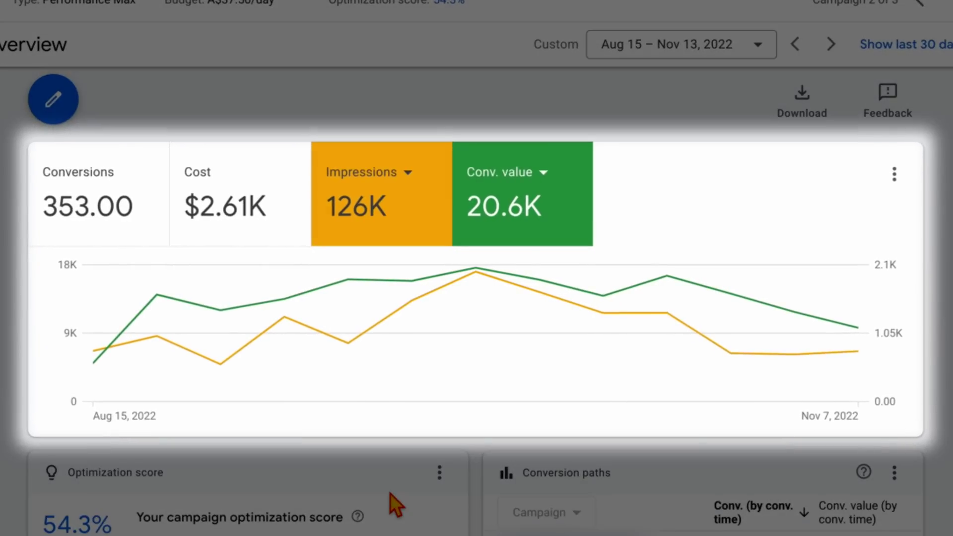
mouse_move(621, 319)
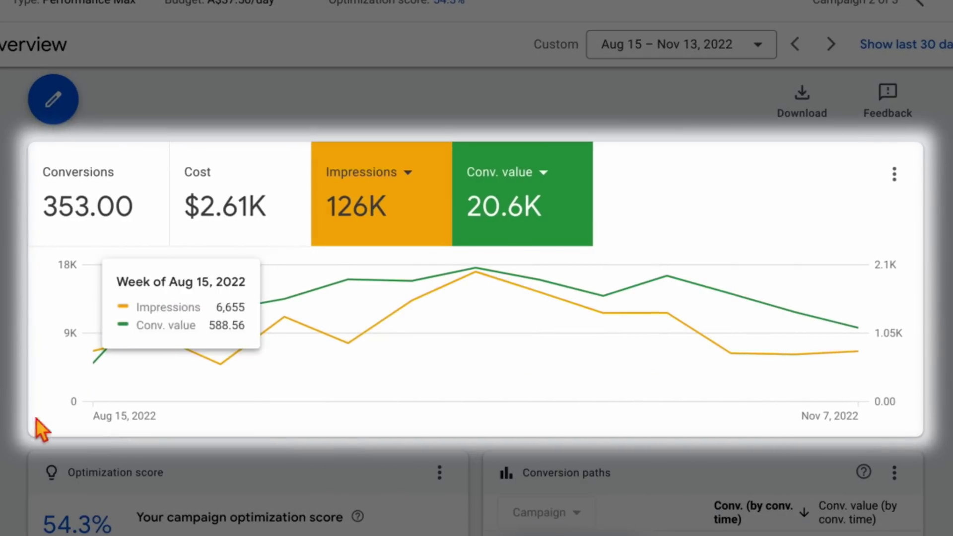
mouse_move(199, 361)
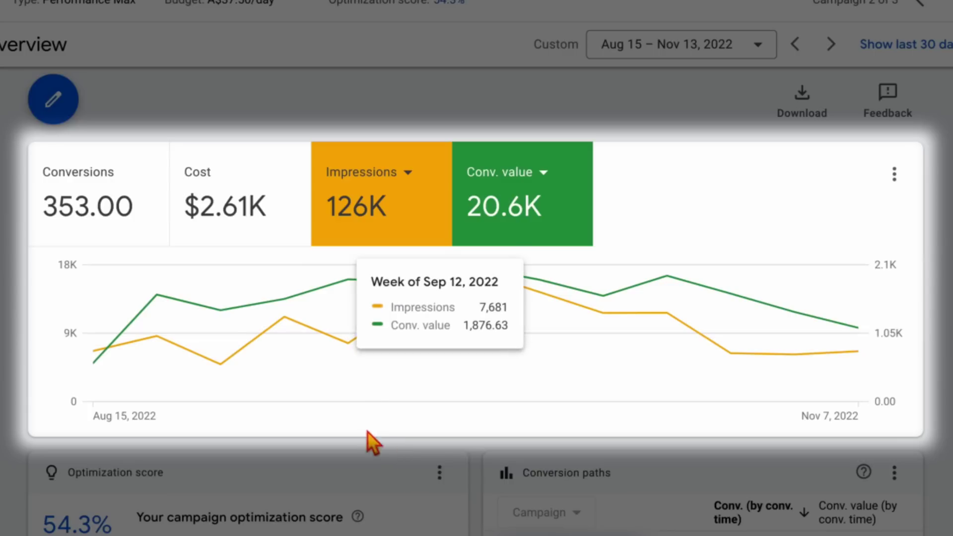
mouse_move(361, 400)
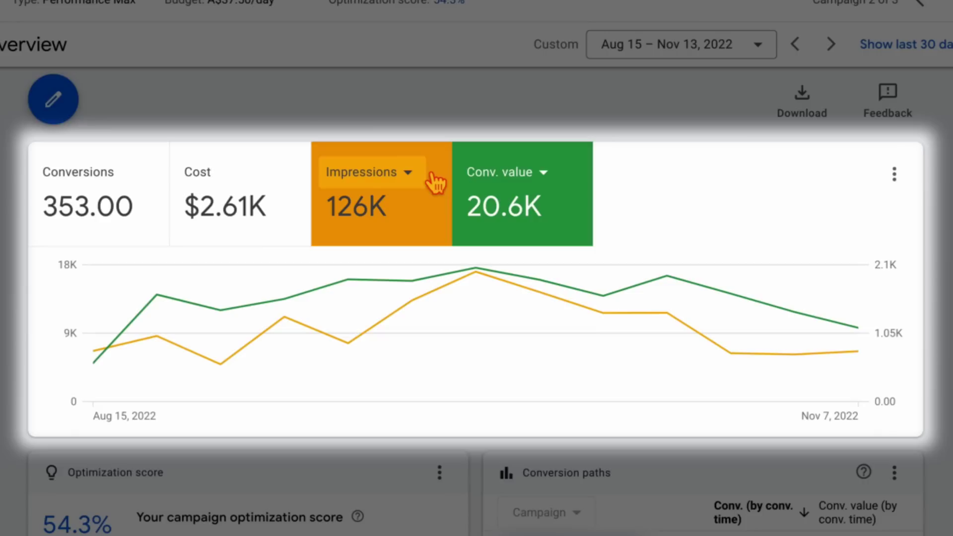